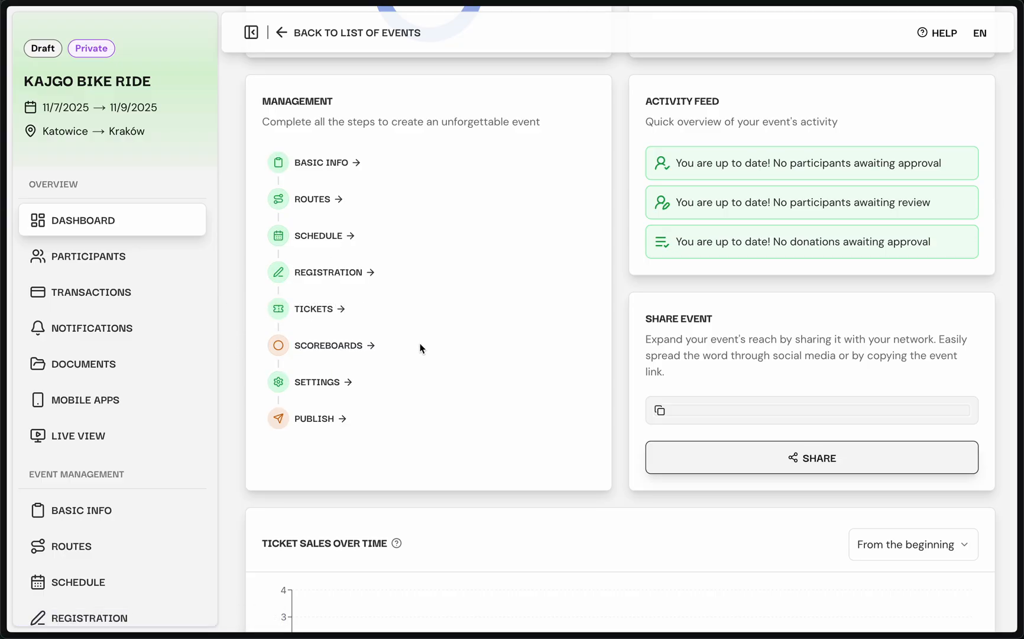
Step: Open the event's settings from the management checklist and enable auto-approve for participation upon ticket payment
scroll(420, 348, down, 1)
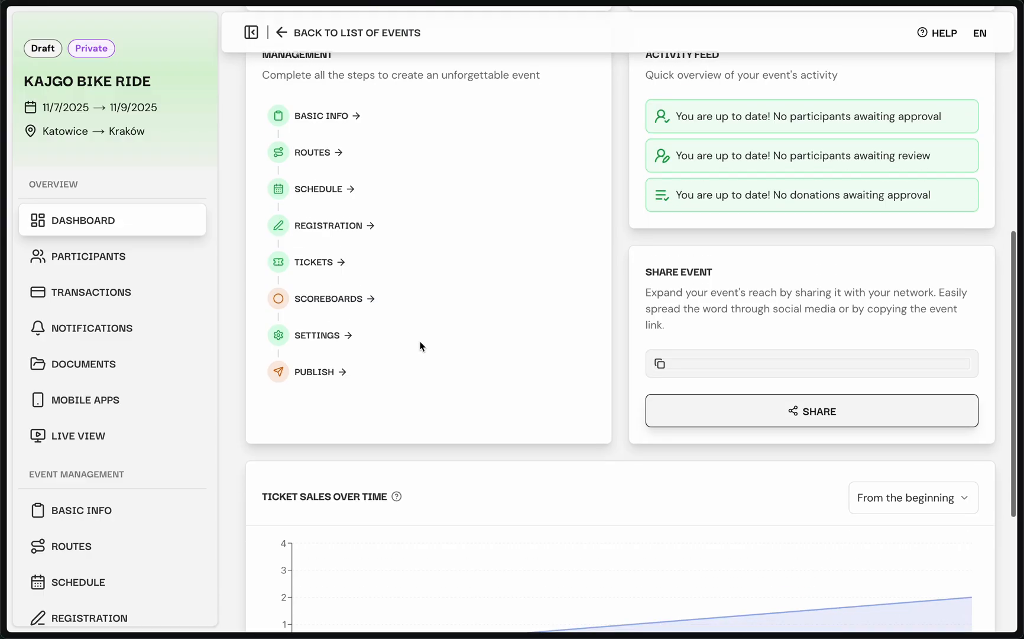
click(336, 343)
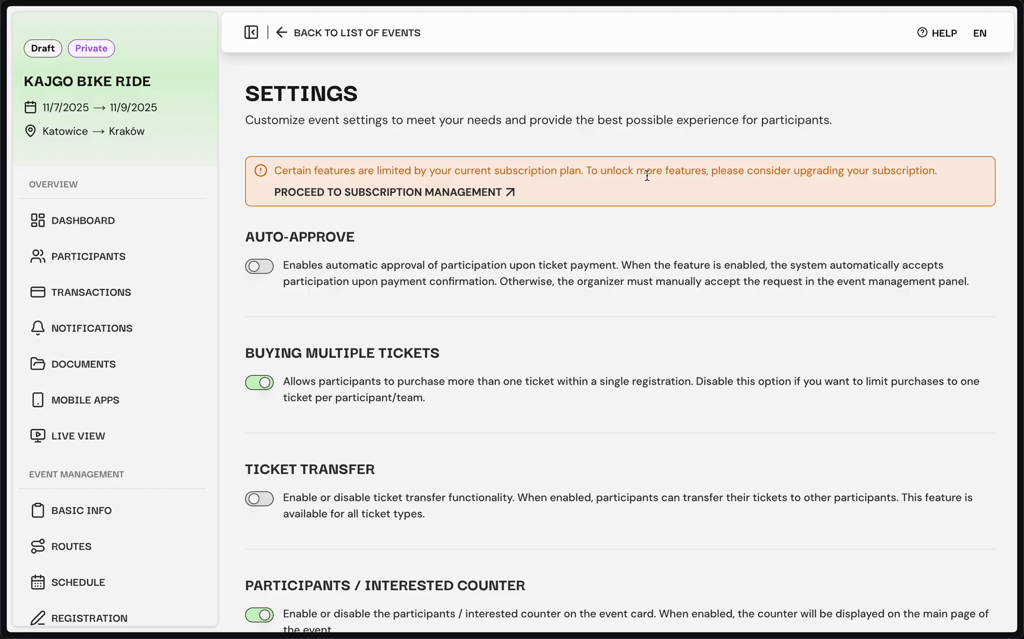
click(313, 277)
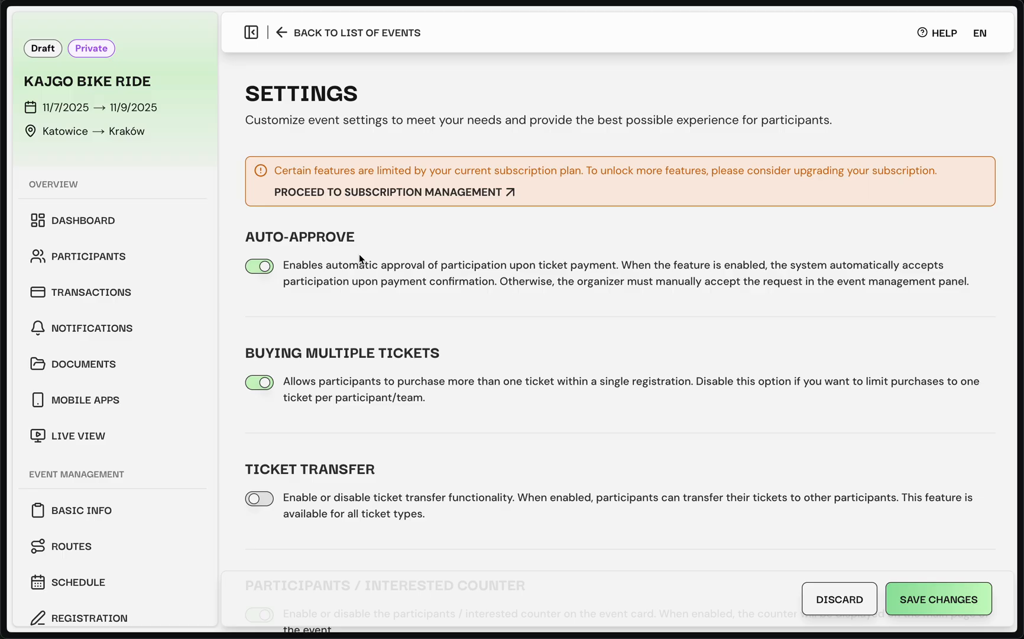
Step: Enable ticket transfer, and switch buying multiple tickets off and back on
scroll(406, 267, down, 2)
scroll(407, 268, down, 1)
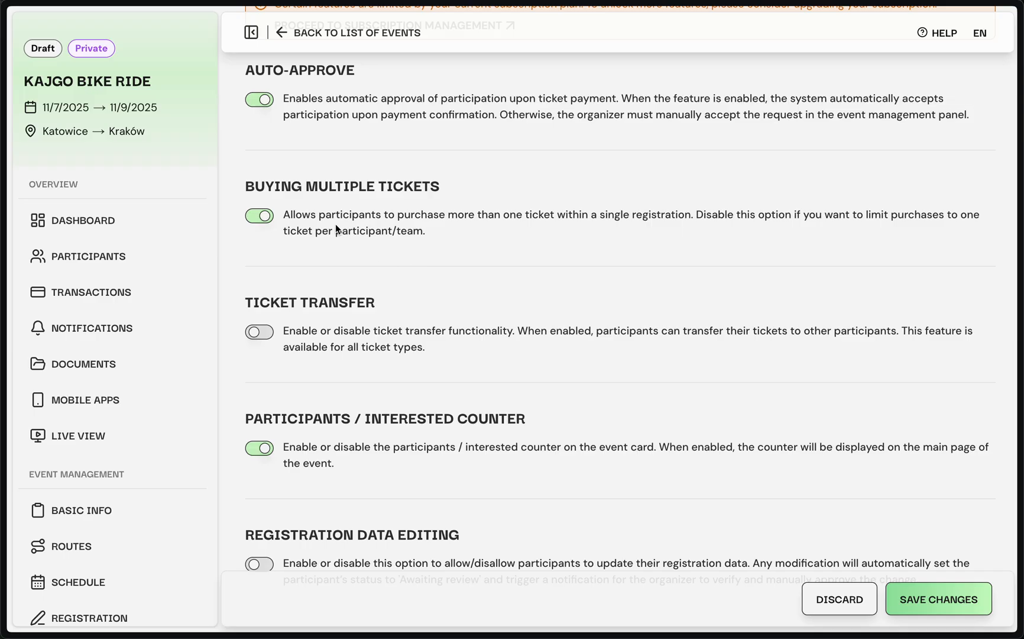
click(256, 219)
scroll(348, 238, down, 1)
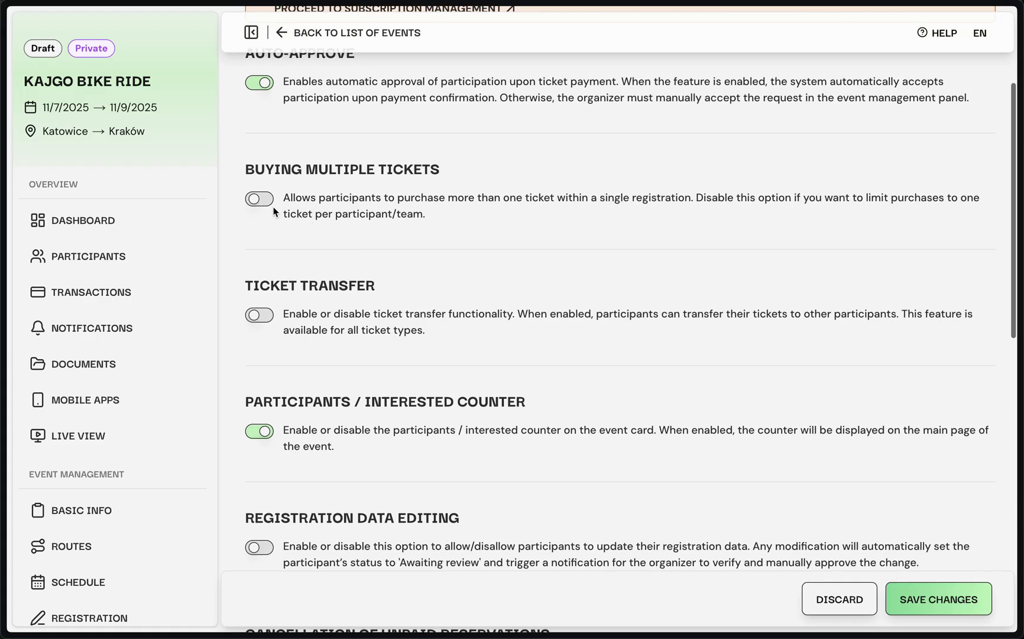
scroll(272, 311, down, 3)
click(259, 267)
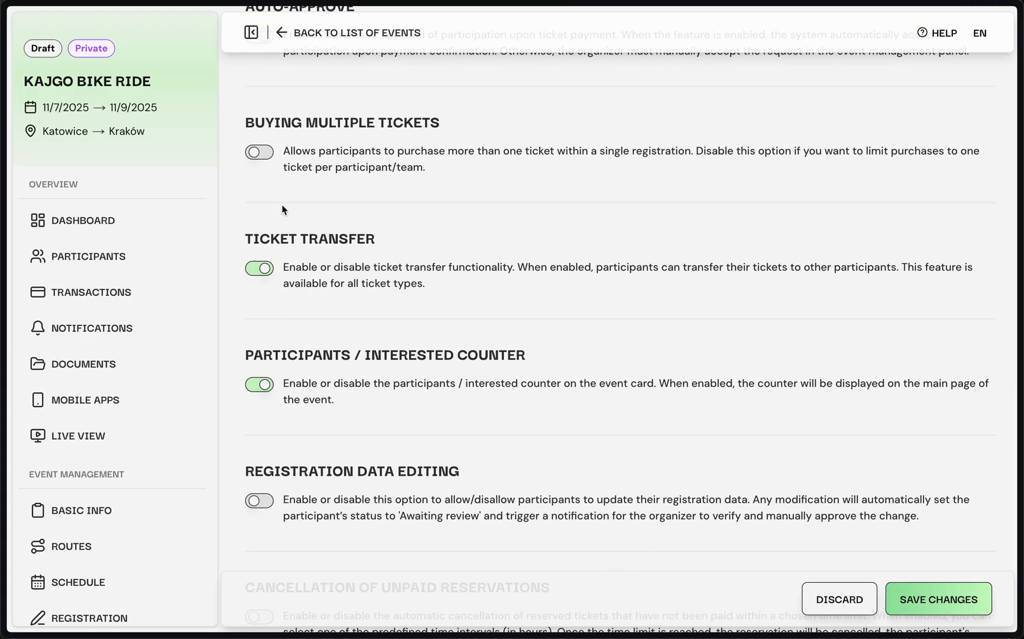
click(262, 155)
Step: Enable registration data editing so participants can update their registration data
scroll(287, 273, down, 2)
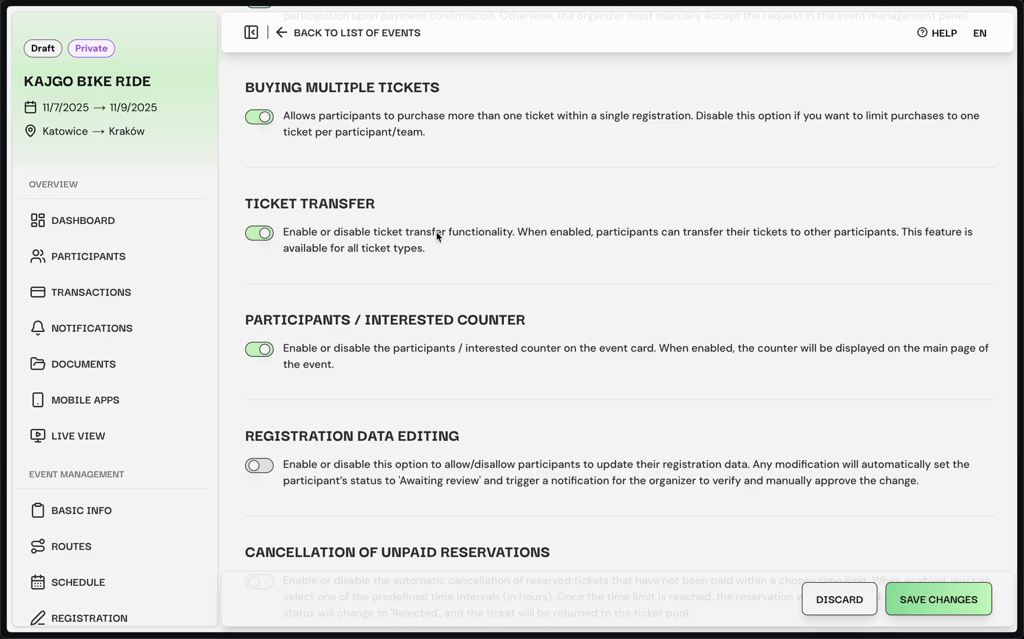
scroll(438, 236, down, 3)
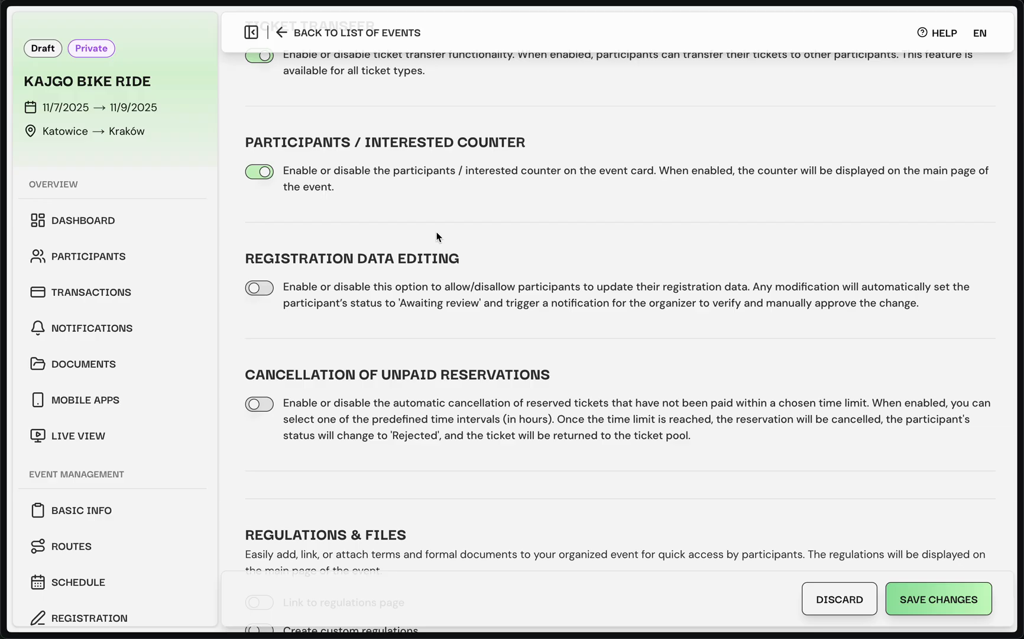
scroll(438, 237, down, 2)
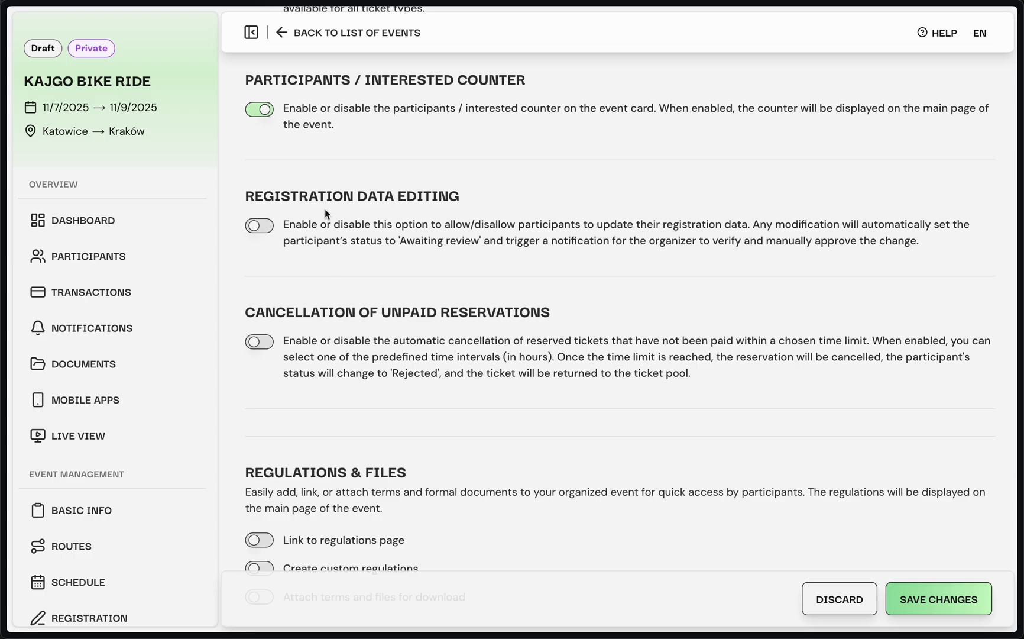
scroll(366, 220, down, 1)
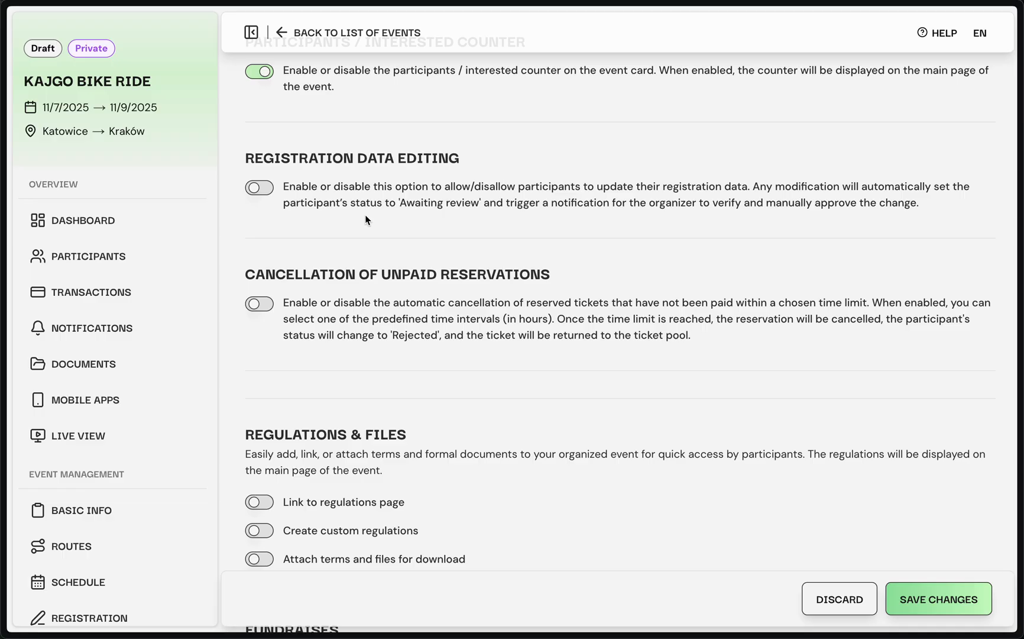
click(260, 188)
Step: Enable automatic cancellation of unpaid reservations with a time limit of 12h
scroll(332, 220, down, 1)
scroll(333, 220, down, 1)
scroll(333, 220, down, 1)
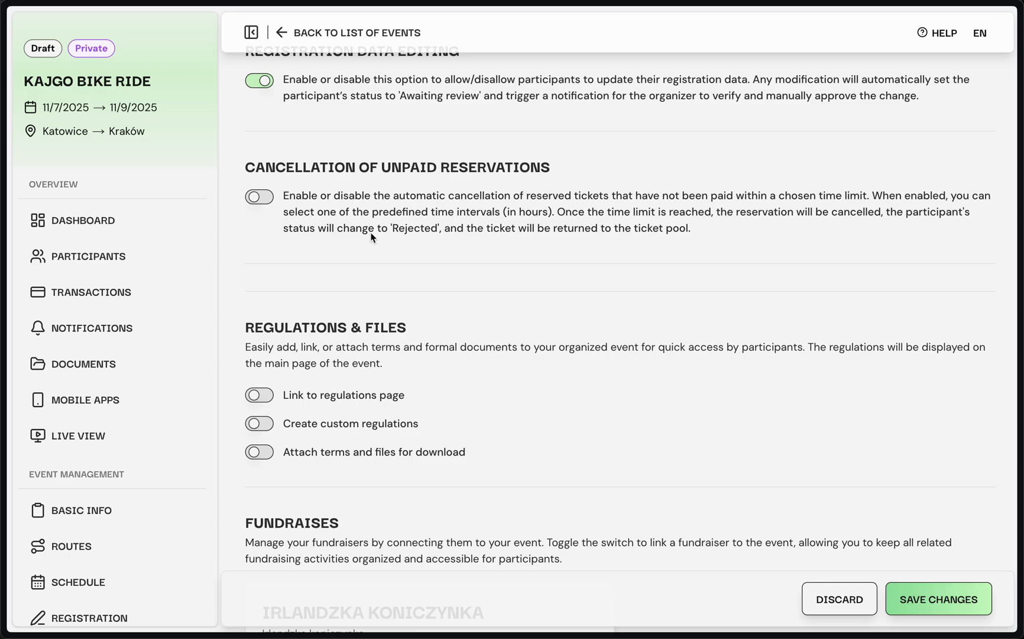
click(261, 197)
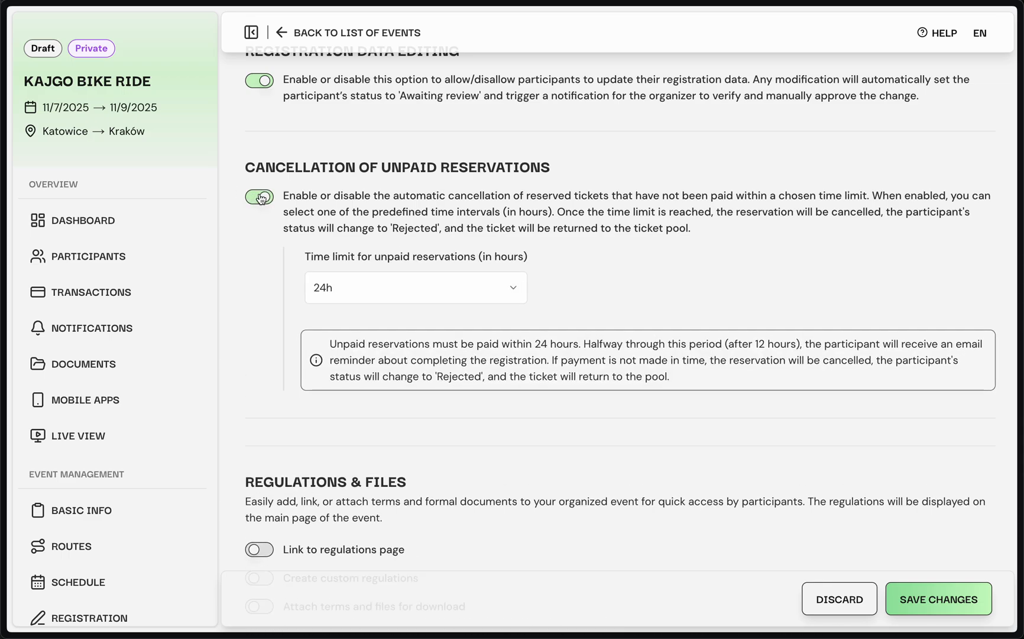
click(514, 289)
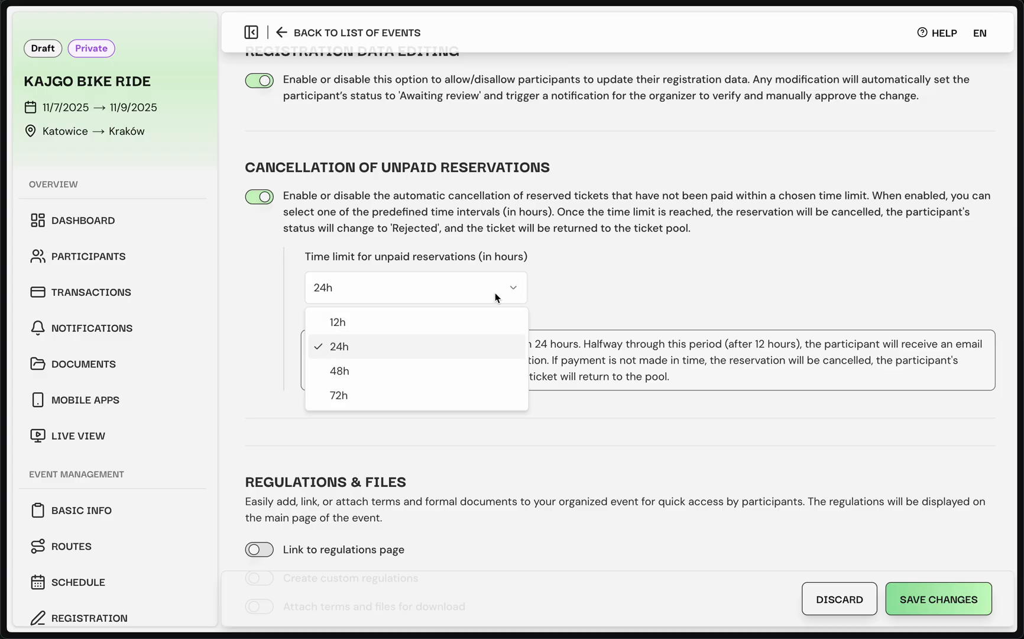
click(447, 322)
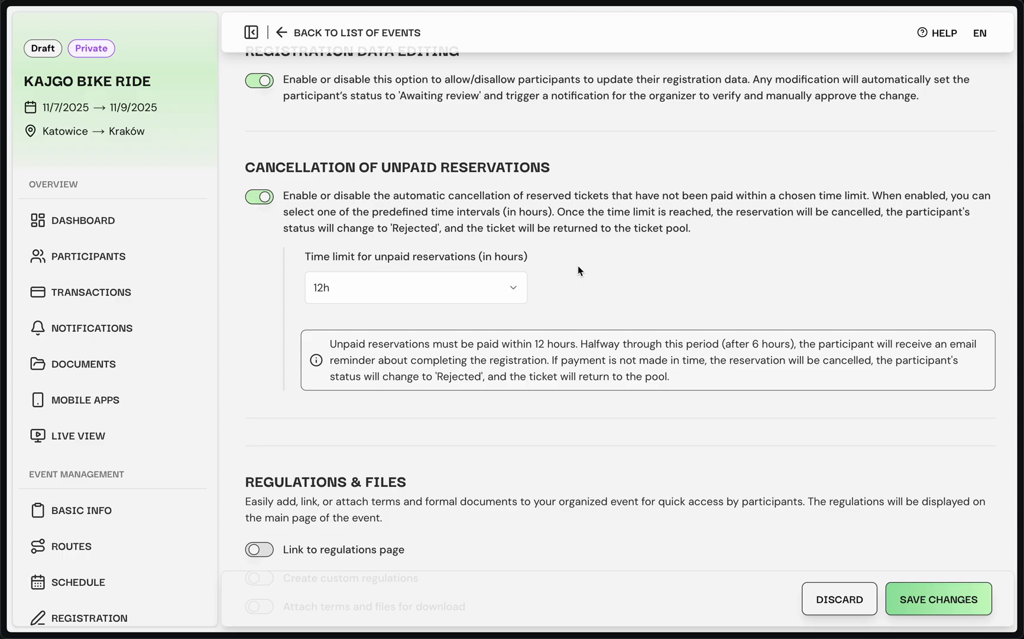
Step: Try the regulations page link and the custom regulations editor, switching each option back off
scroll(577, 271, down, 2)
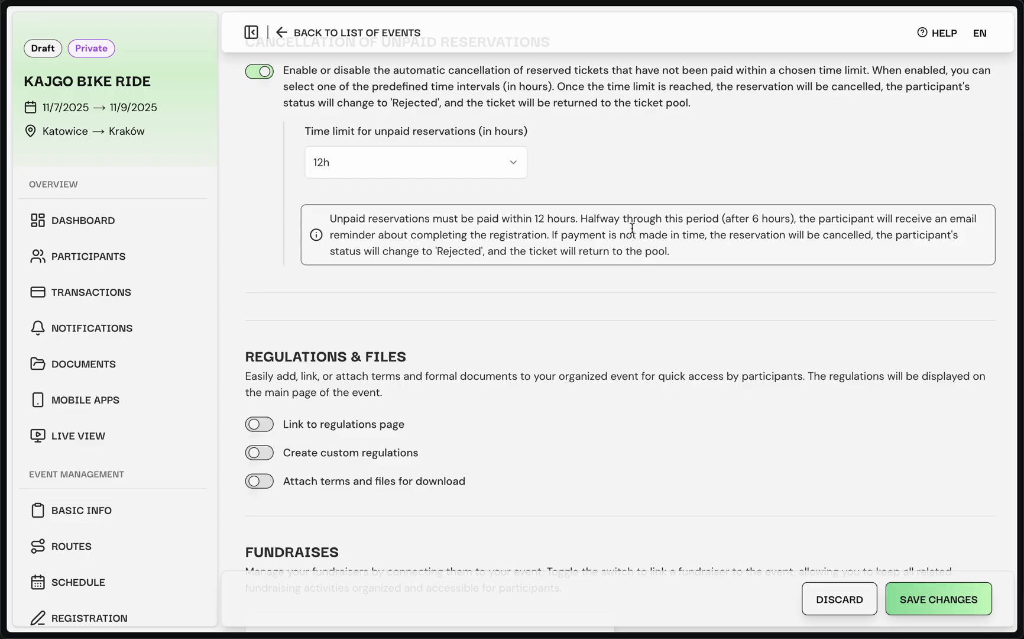
scroll(632, 229, down, 5)
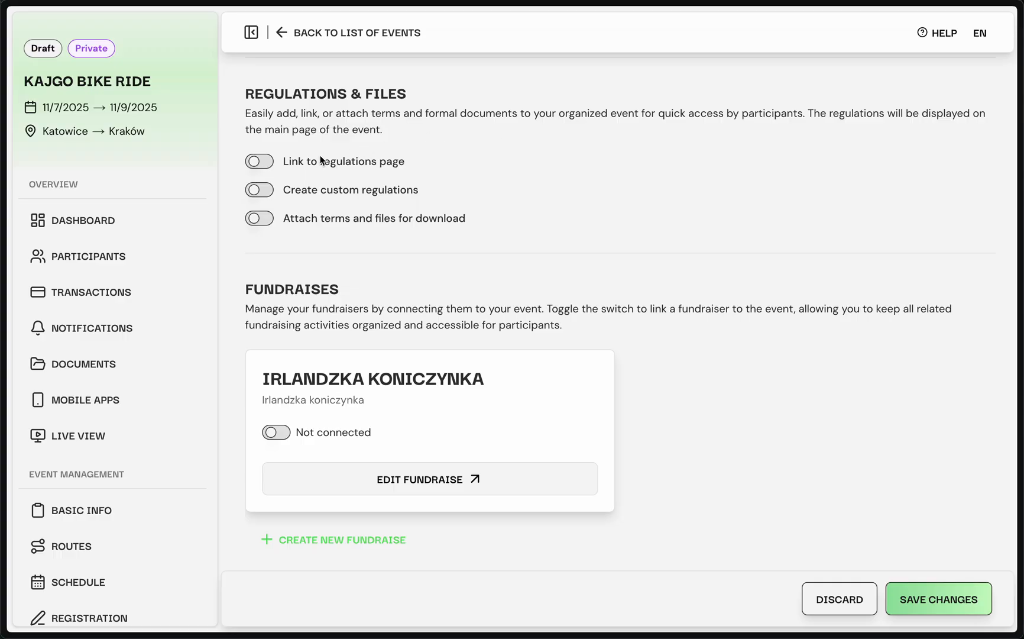
click(260, 162)
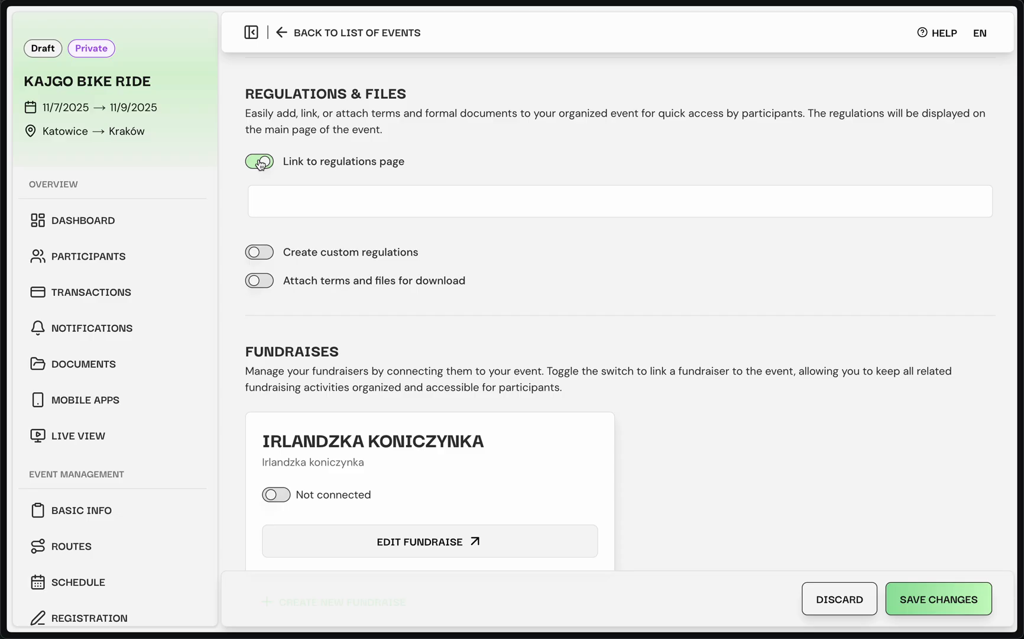
click(260, 163)
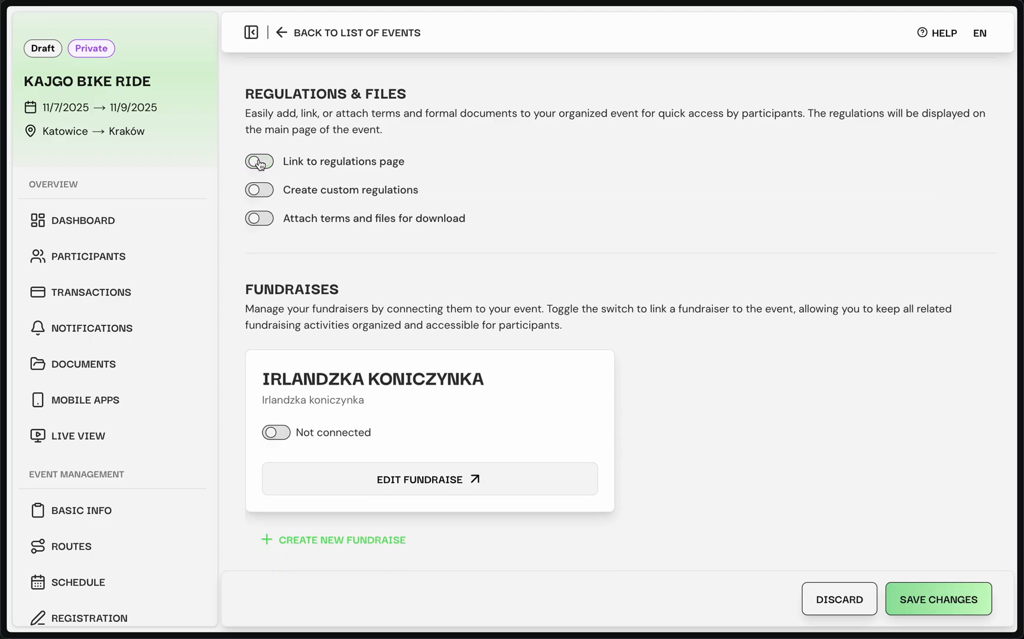
click(262, 192)
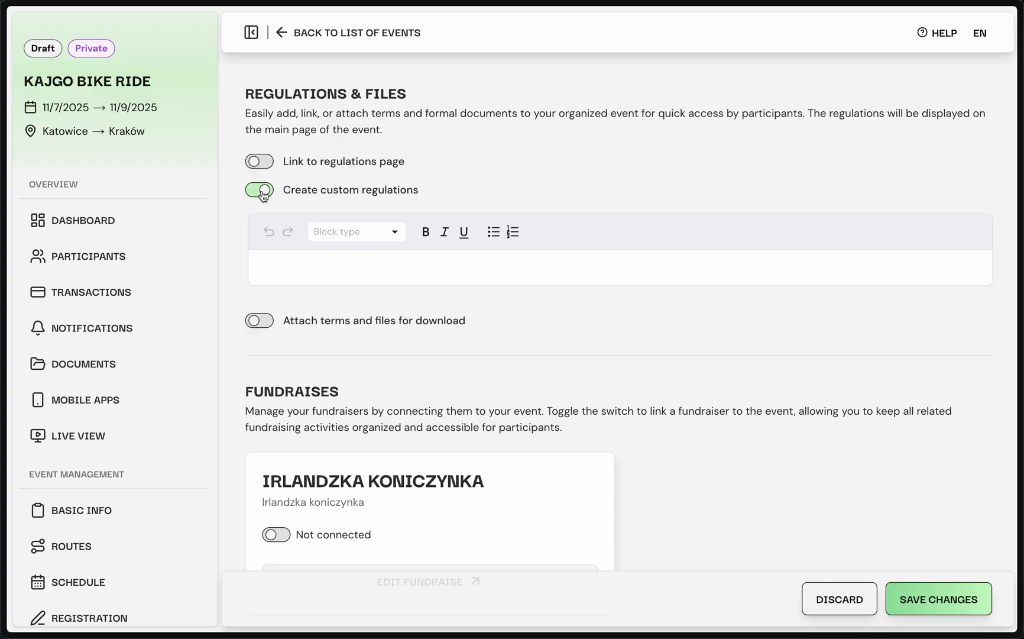
click(262, 191)
Step: Try attaching terms and files for download by adding an empty file entry, and switch the option back off
click(264, 220)
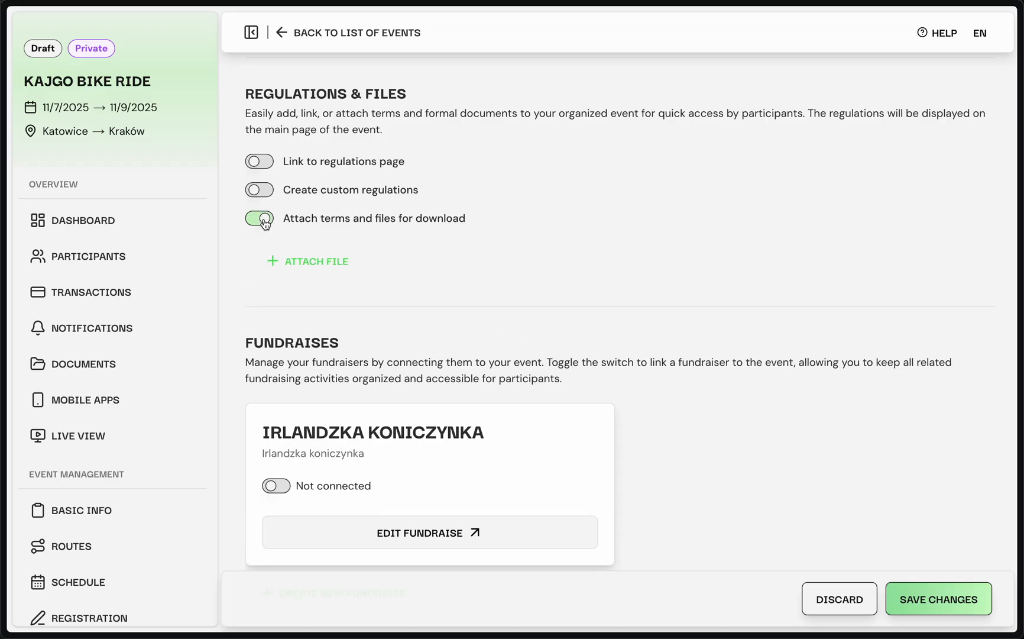
click(291, 261)
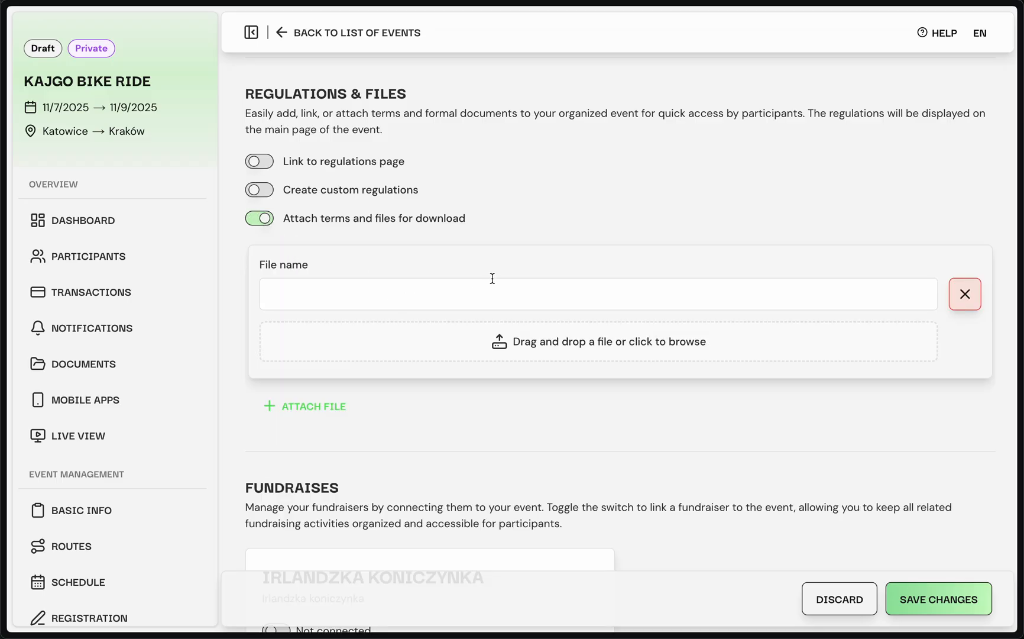
click(262, 223)
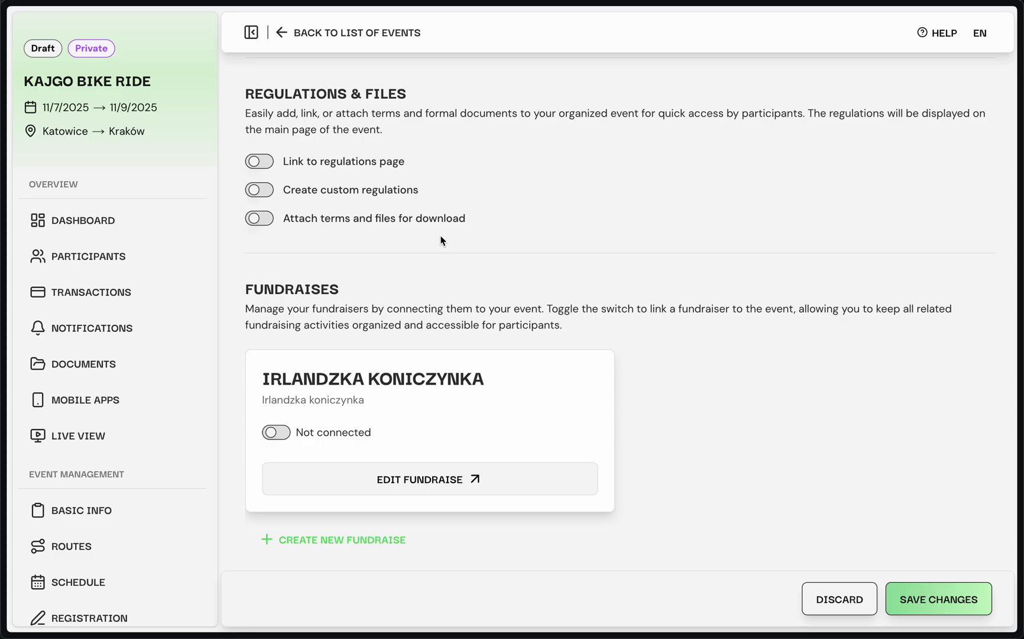
Step: Review the event settings from fundraises back to auto-approve and save the changes
scroll(603, 293, down, 1)
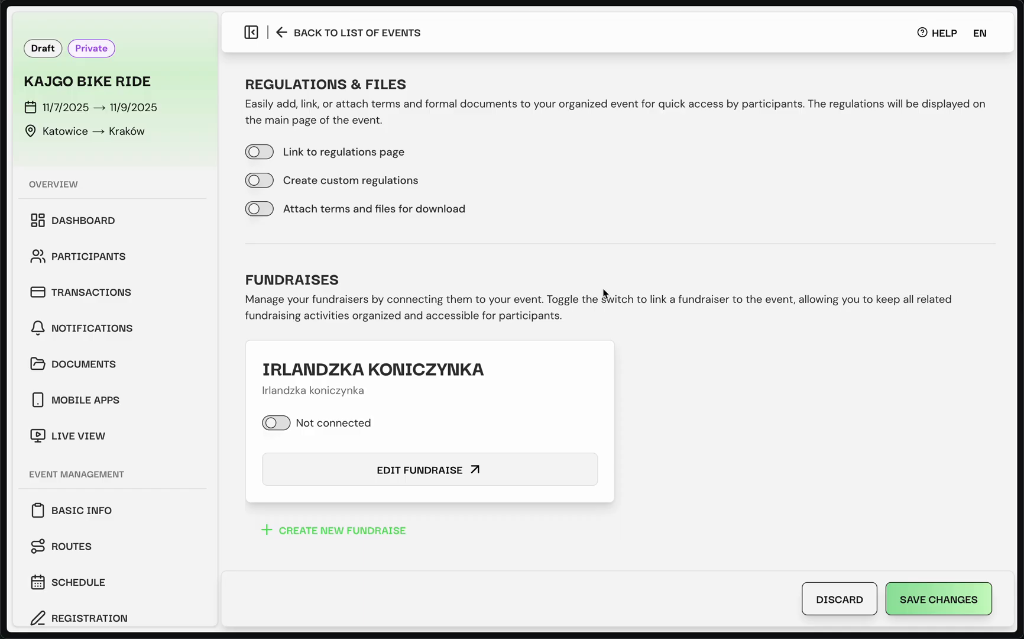
scroll(603, 293, up, 6)
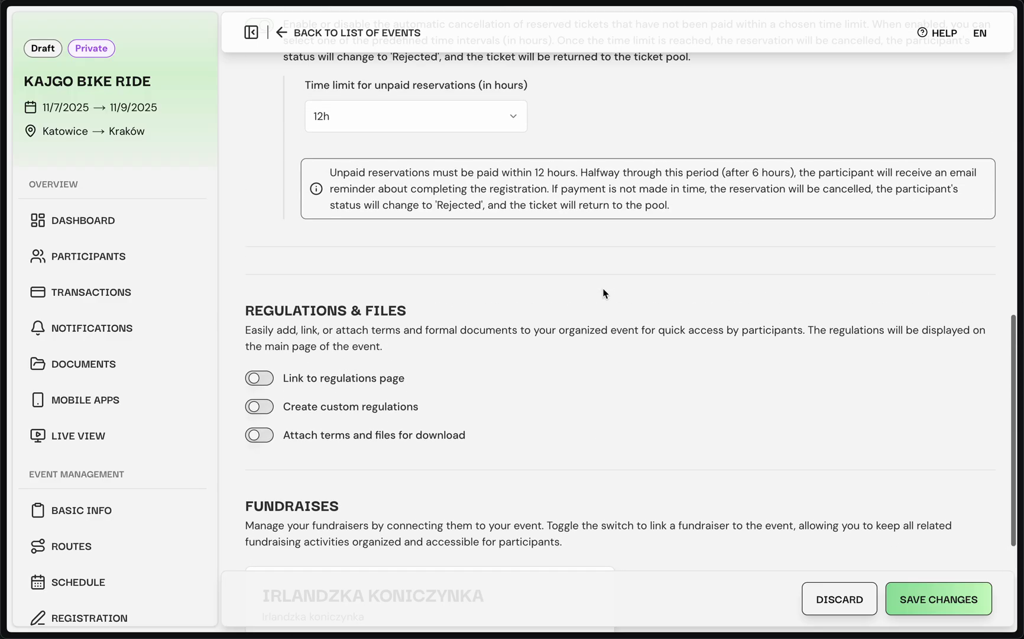
scroll(603, 293, up, 15)
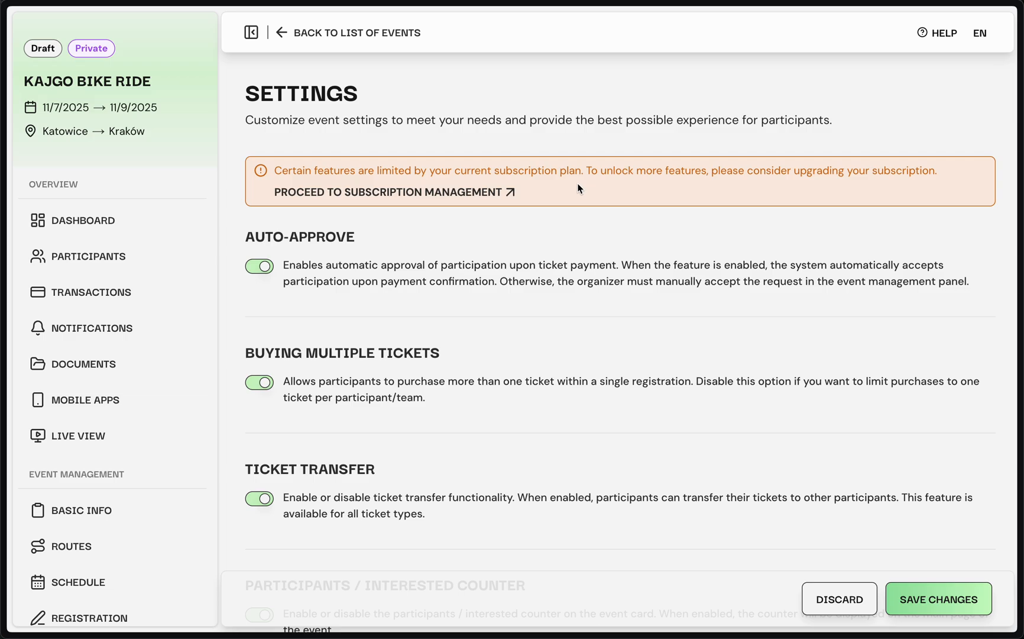
scroll(485, 282, down, 4)
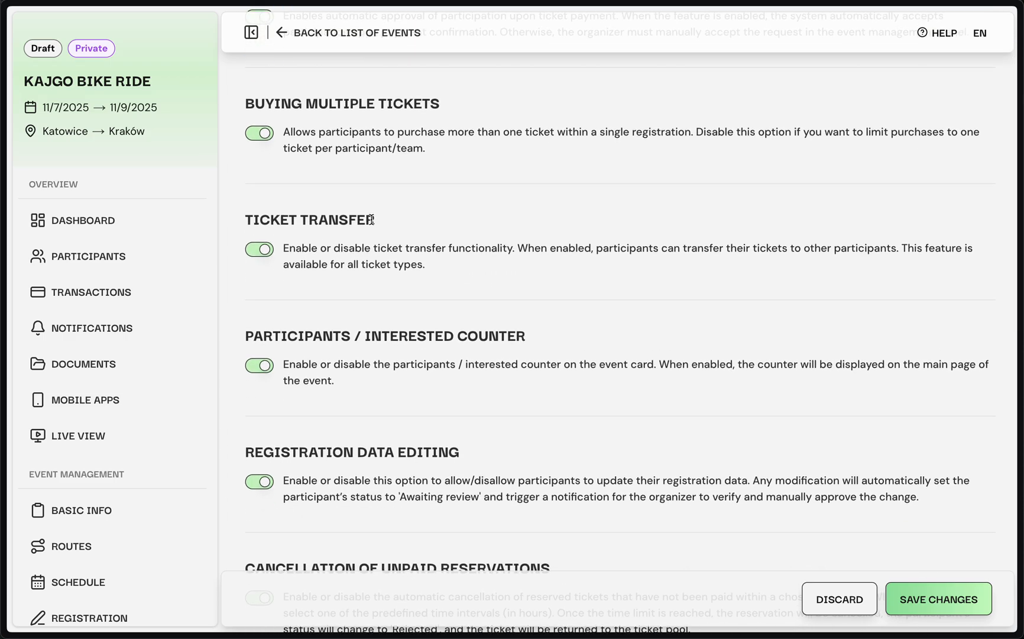
scroll(407, 244, up, 3)
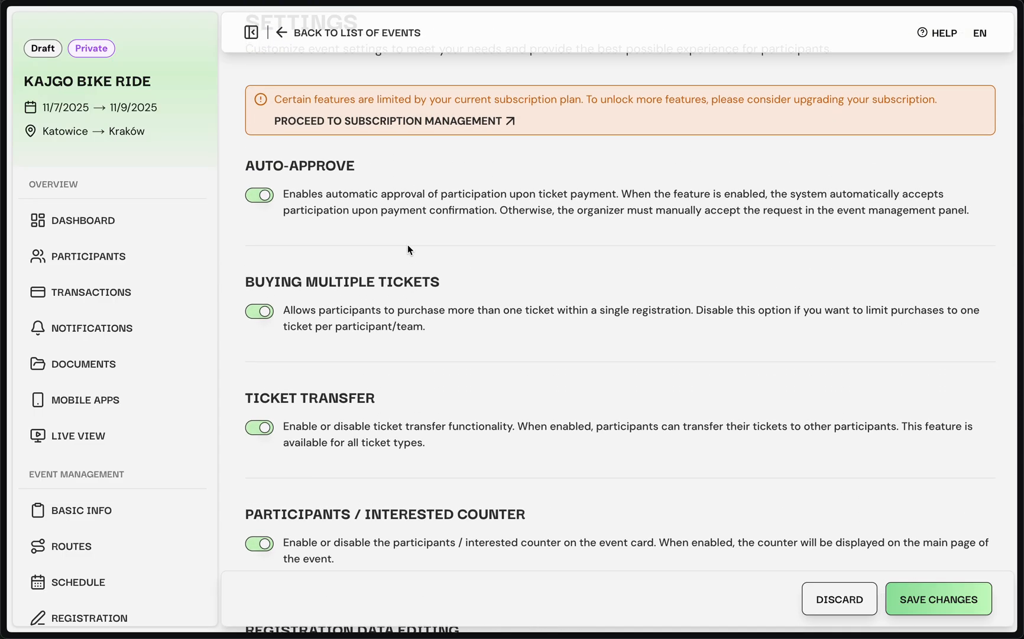
scroll(408, 244, up, 2)
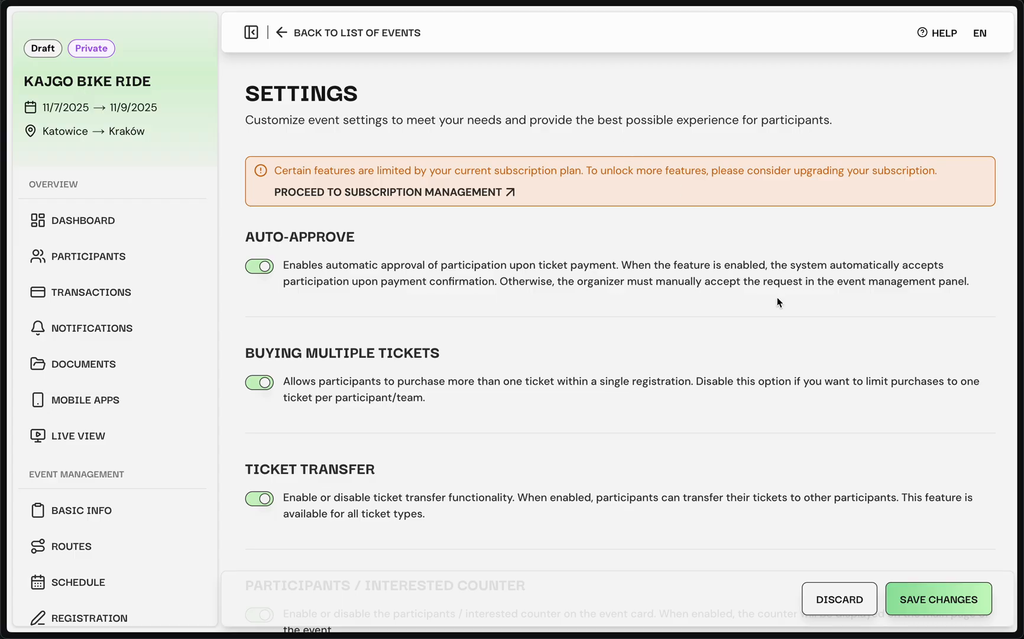
click(942, 603)
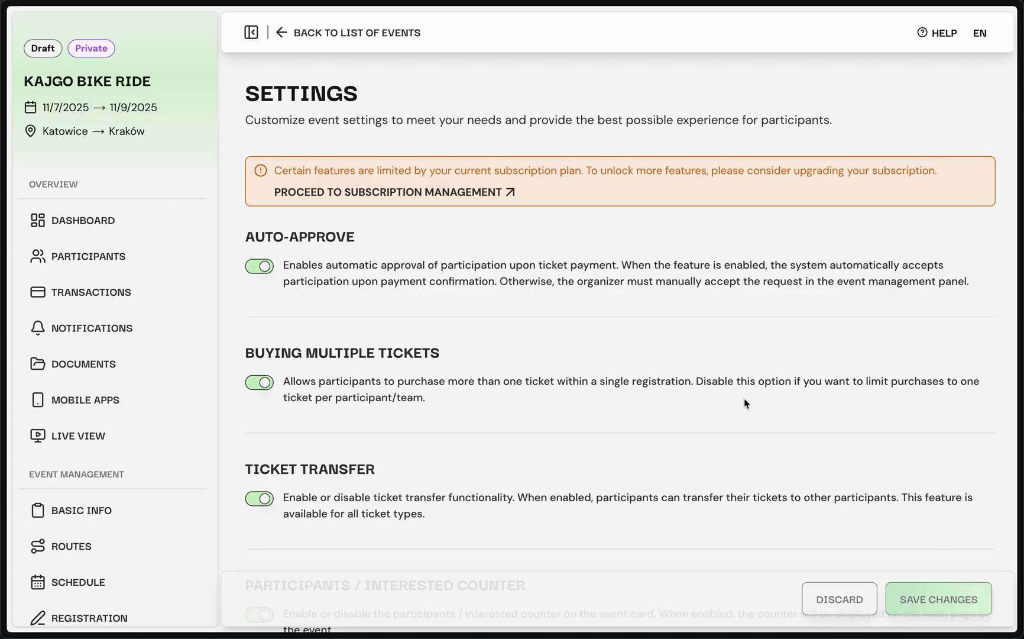